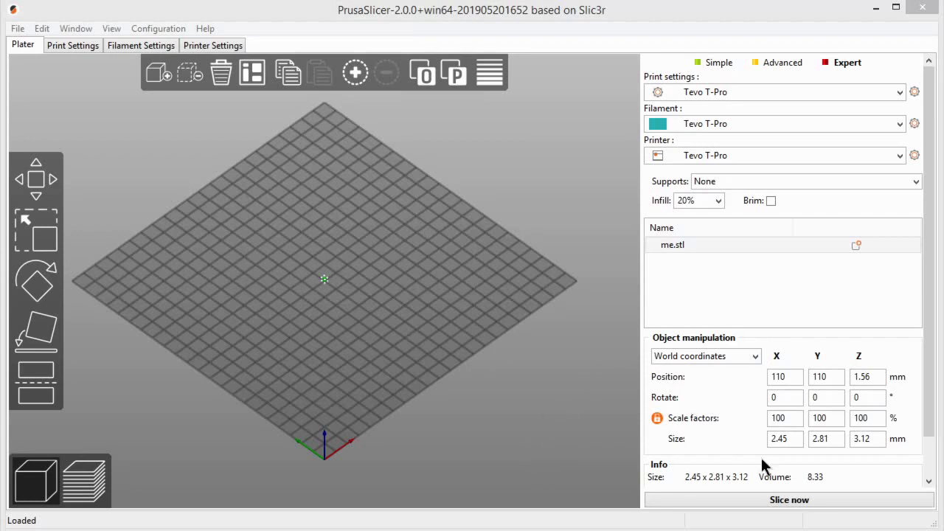
# - Unlock the scale lock and scale the head model to 1000% on X, Y and Z
pyautogui.click(656, 418)
pyautogui.moveTo(800, 415); pyautogui.dragTo(754, 415)
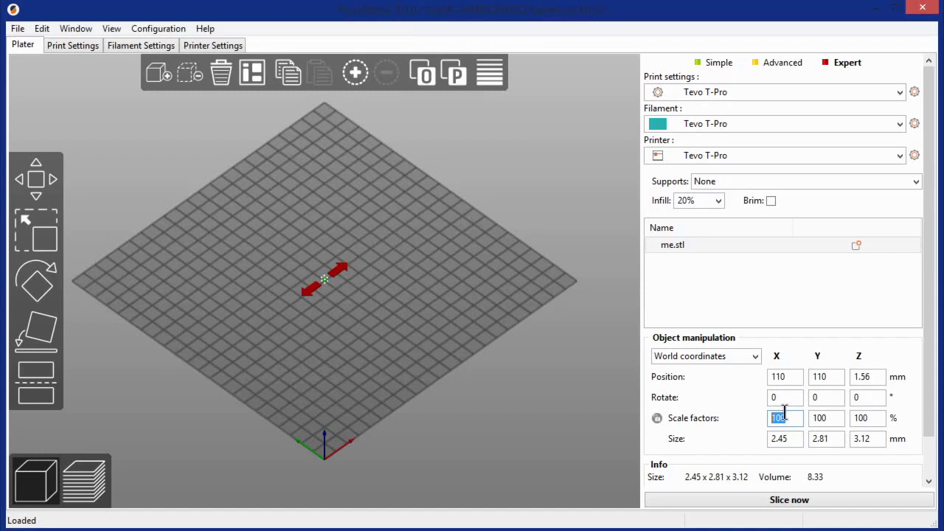
pyautogui.click(786, 415)
pyautogui.write('0')
pyautogui.click(836, 415)
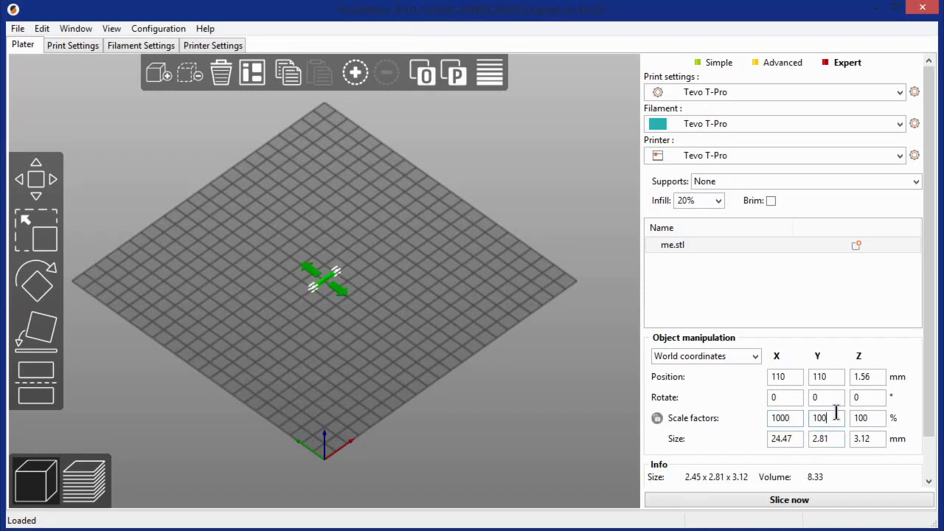
pyautogui.write('0')
pyautogui.click(873, 417)
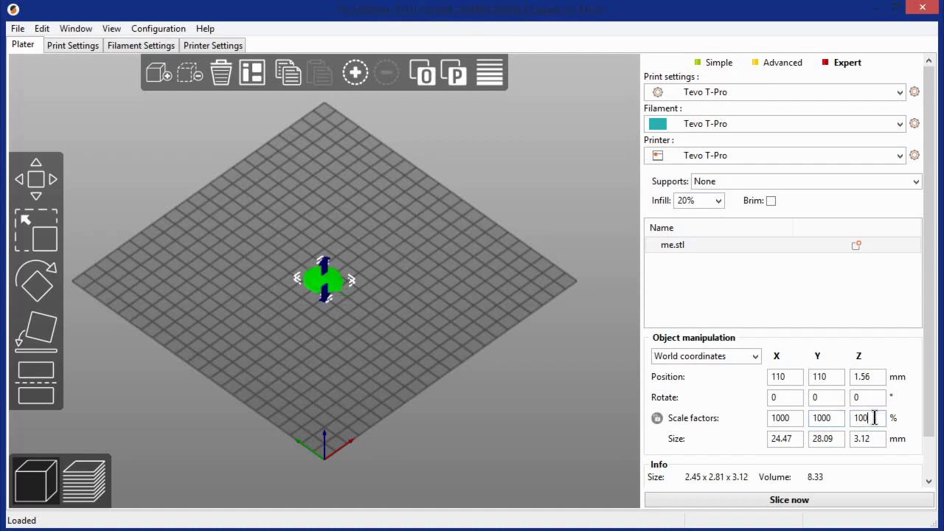
pyautogui.write('0')
pyautogui.press('Return')
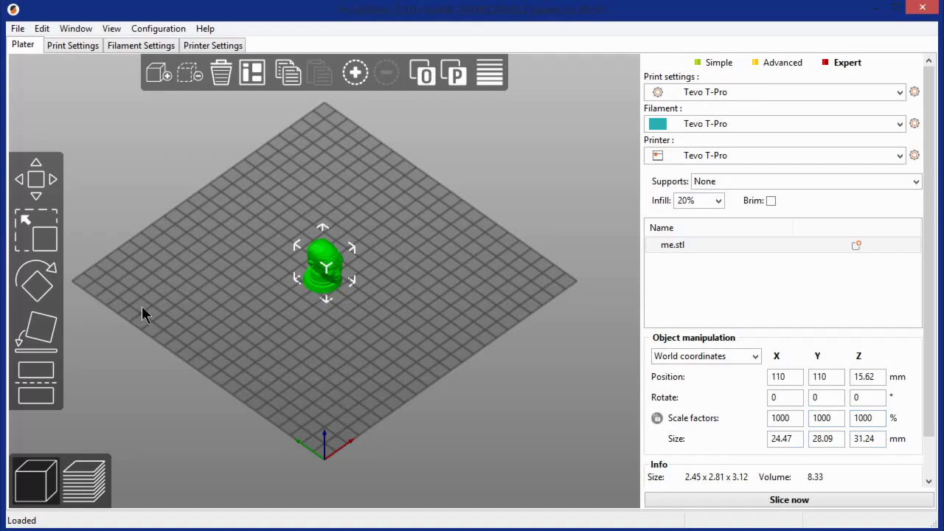
pyautogui.moveTo(476, 325); pyautogui.dragTo(532, 346, button='middle')
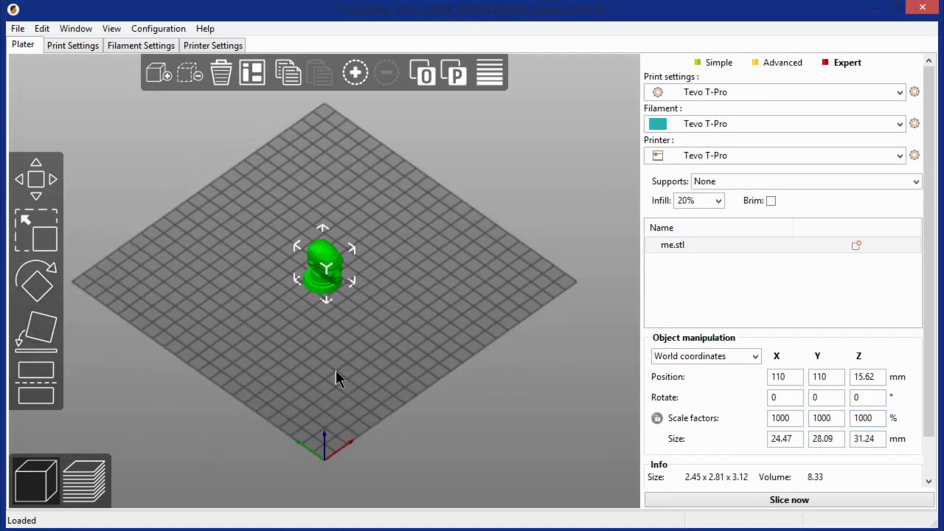
pyautogui.moveTo(337, 372); pyautogui.dragTo(332, 341)
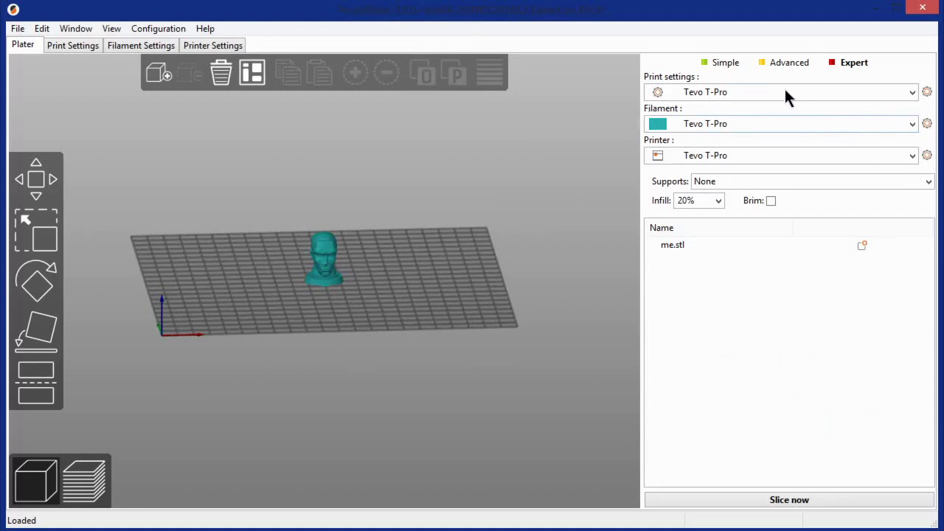
# - Change the Tevo T-Pro filament preset's colour to yellow
pyautogui.click(927, 123)
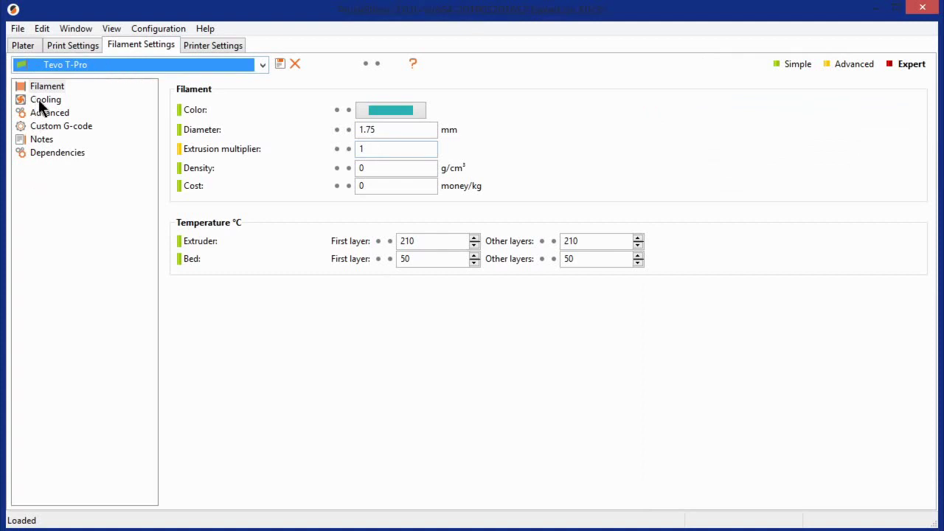
pyautogui.click(395, 110)
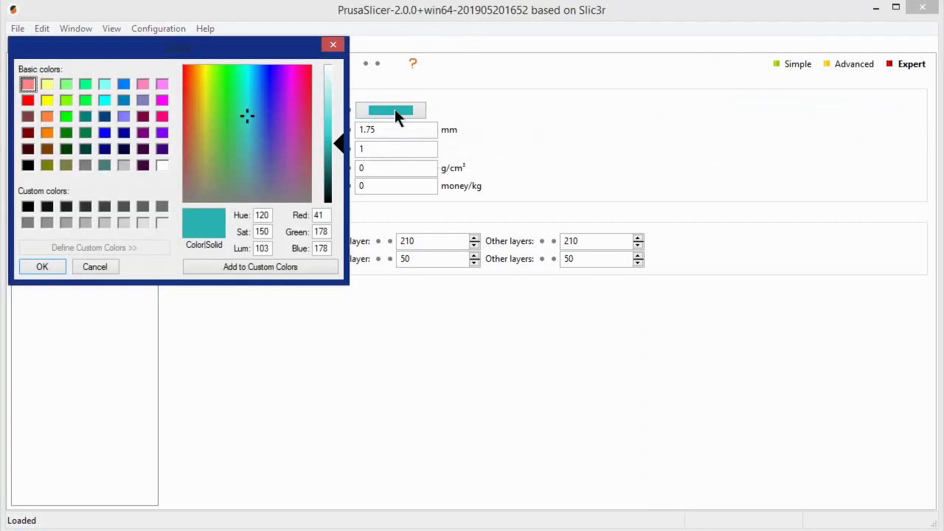
pyautogui.click(46, 100)
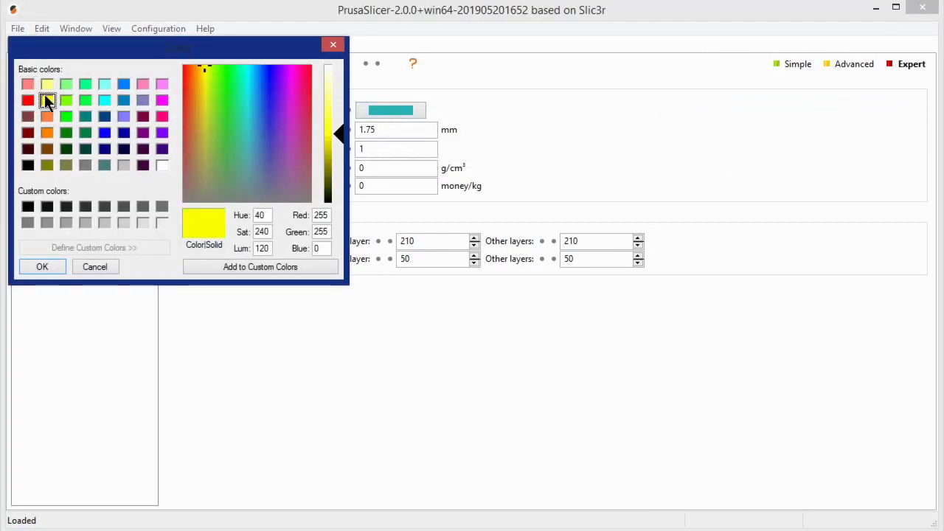
pyautogui.click(42, 267)
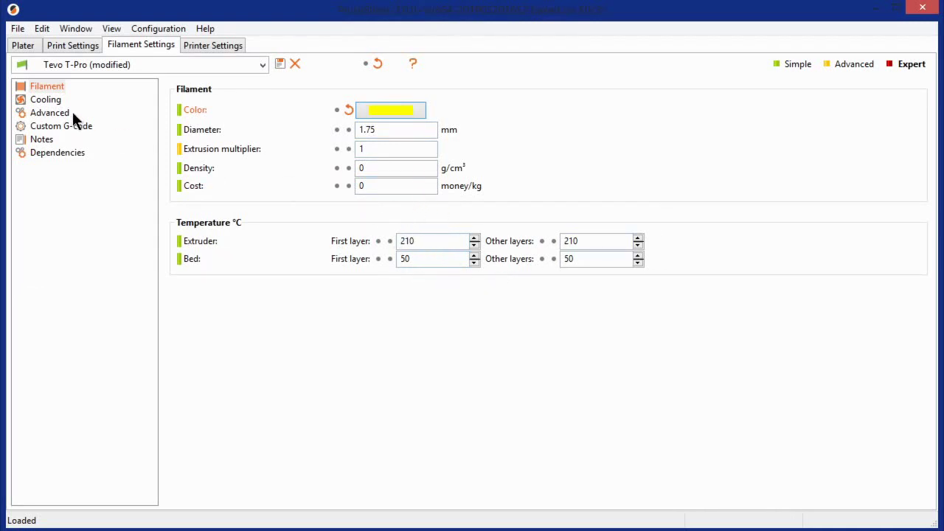
# - Review the Cooling settings and change Filament type from PLA to HIPS under Advanced
pyautogui.click(36, 101)
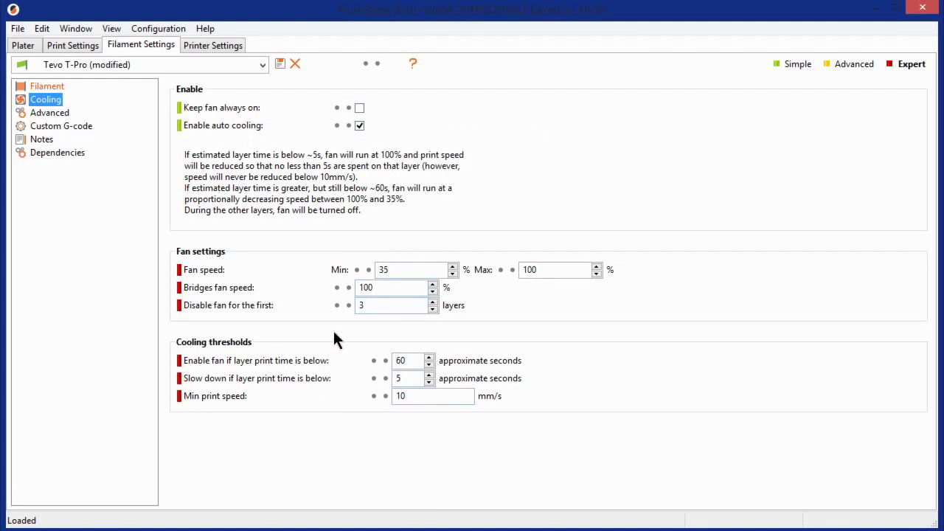
pyautogui.click(35, 115)
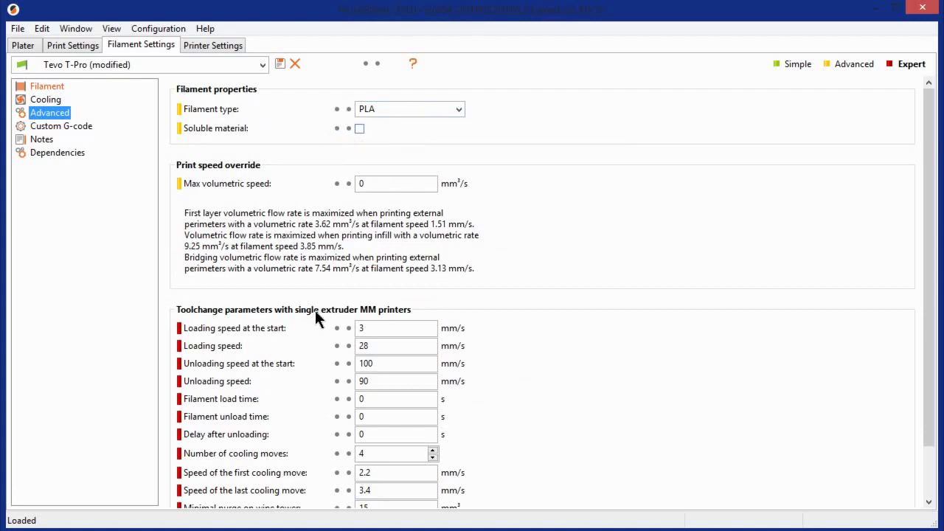
pyautogui.press('Tab')
pyautogui.press('Down')
pyautogui.press('Down')
pyautogui.press('Down')
pyautogui.press('Down')
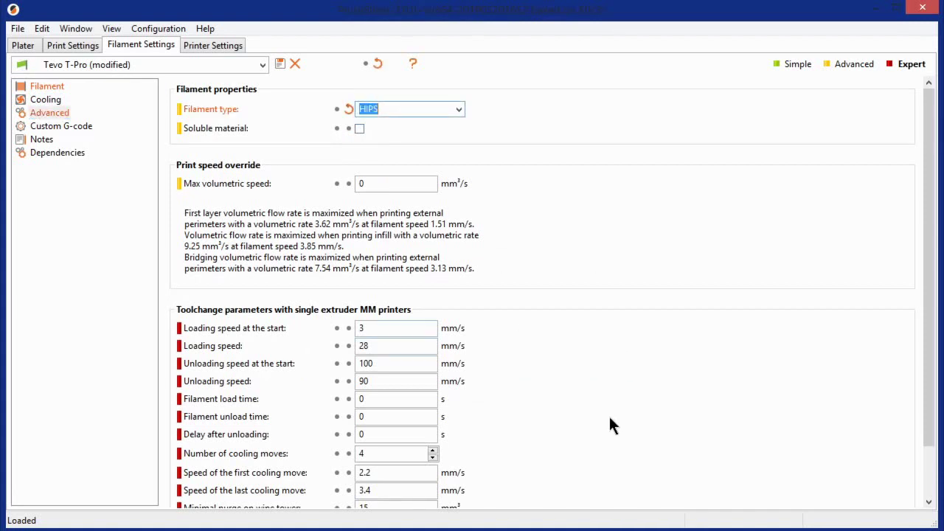
pyautogui.moveTo(934, 385); pyautogui.dragTo(898, 436)
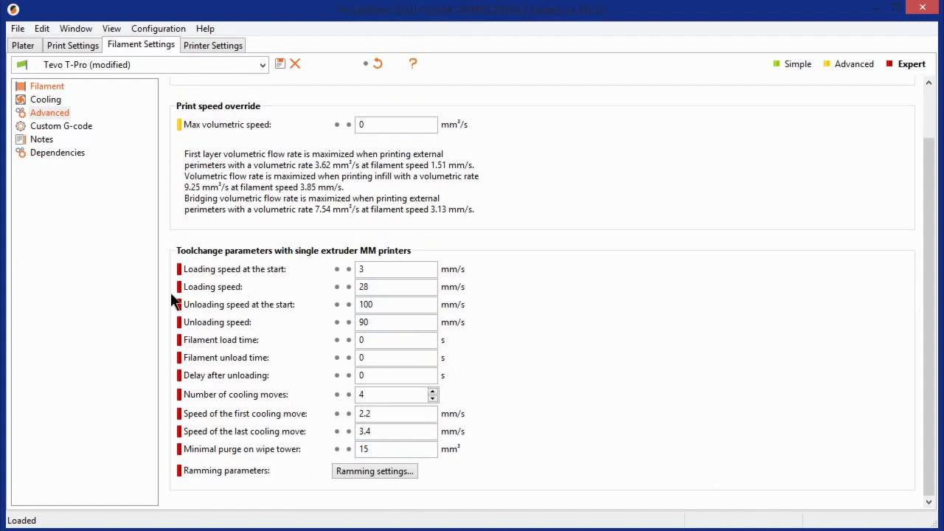
# - Look through the filament Custom G-code, Notes and Dependencies pages
pyautogui.click(51, 126)
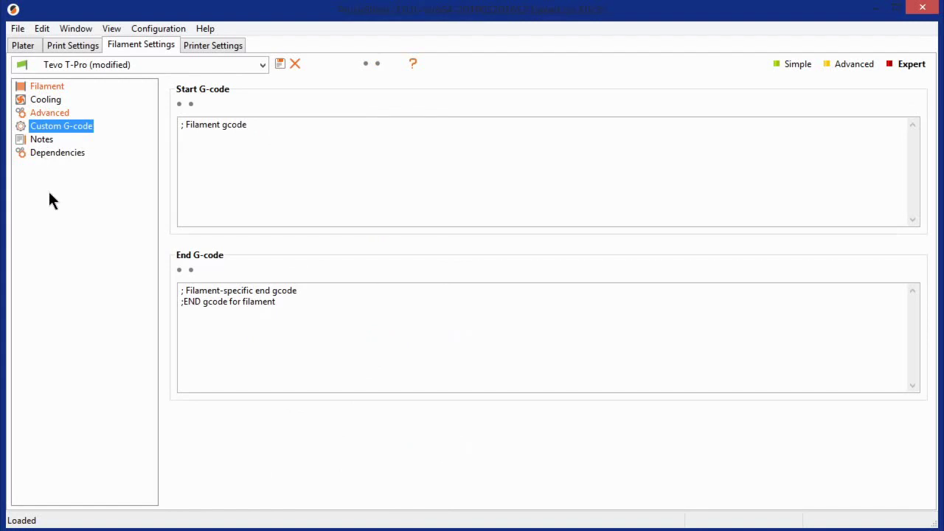
pyautogui.click(38, 139)
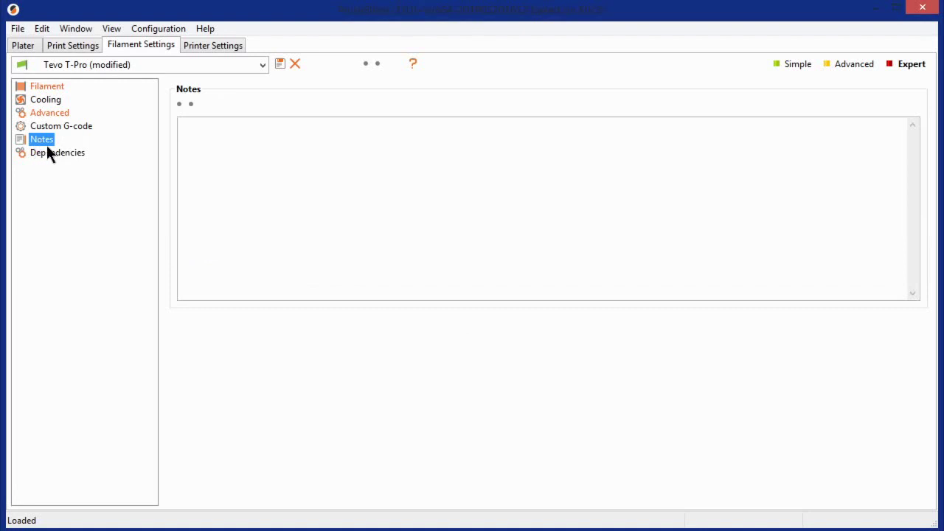
pyautogui.click(47, 153)
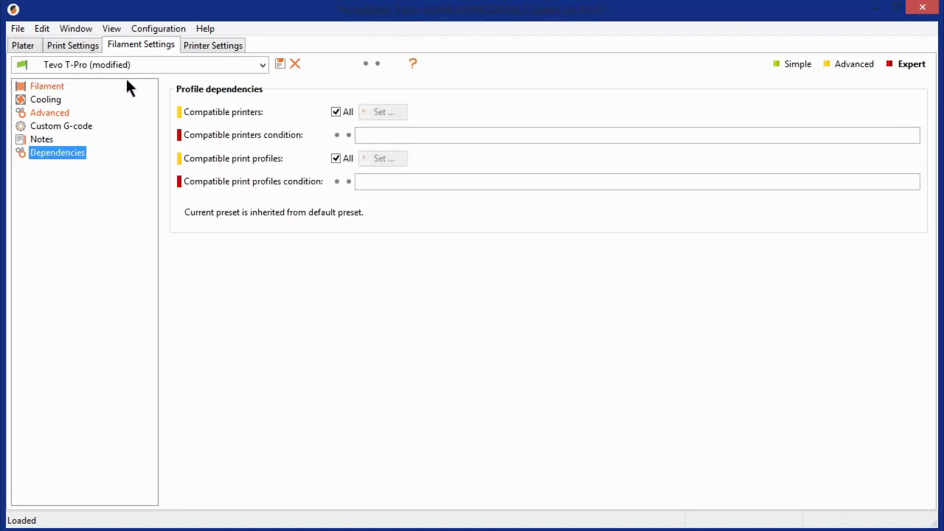
# - In Printer Settings' General page, set Max print height to 250
pyautogui.click(211, 44)
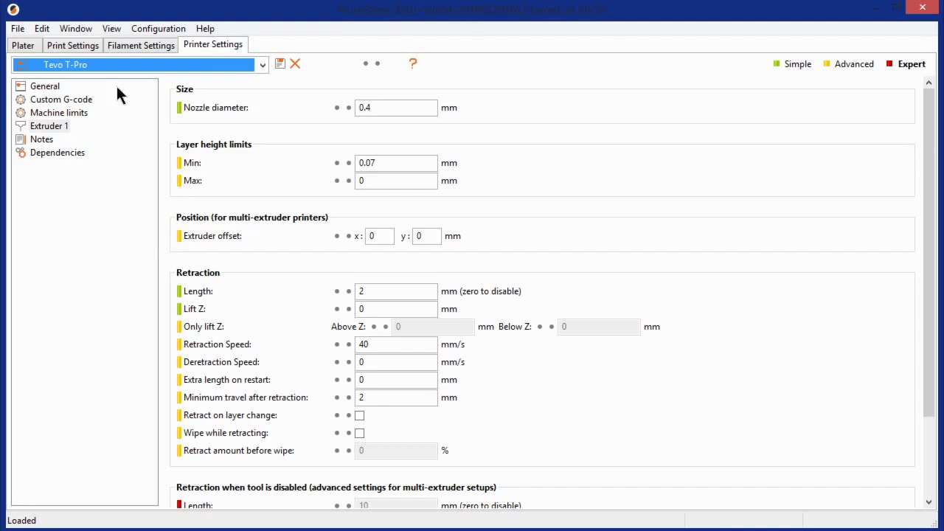
pyautogui.click(61, 87)
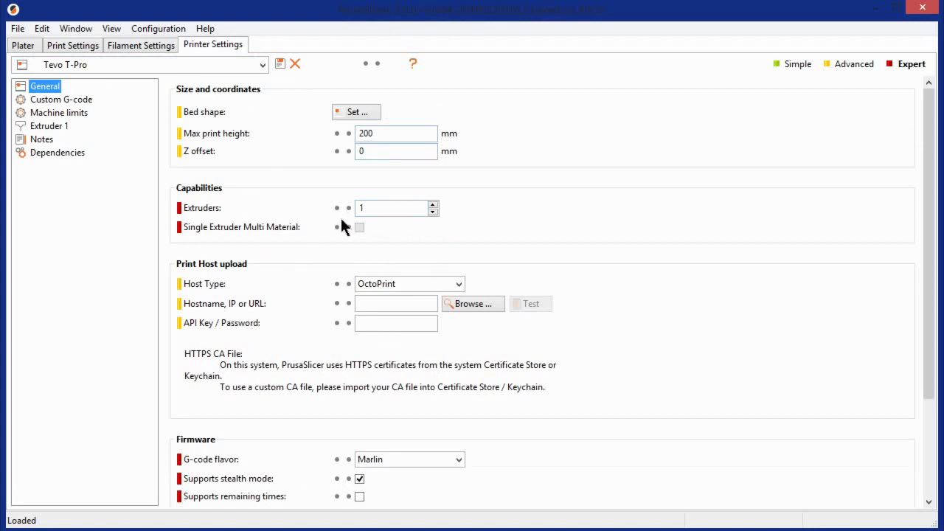
pyautogui.click(379, 133)
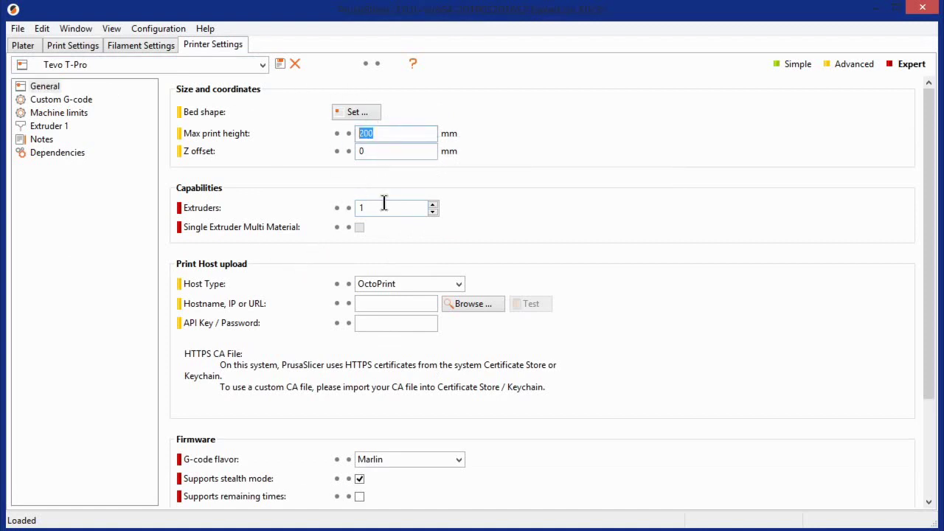
pyautogui.write('250')
pyautogui.scroll(-3, 358, 267)
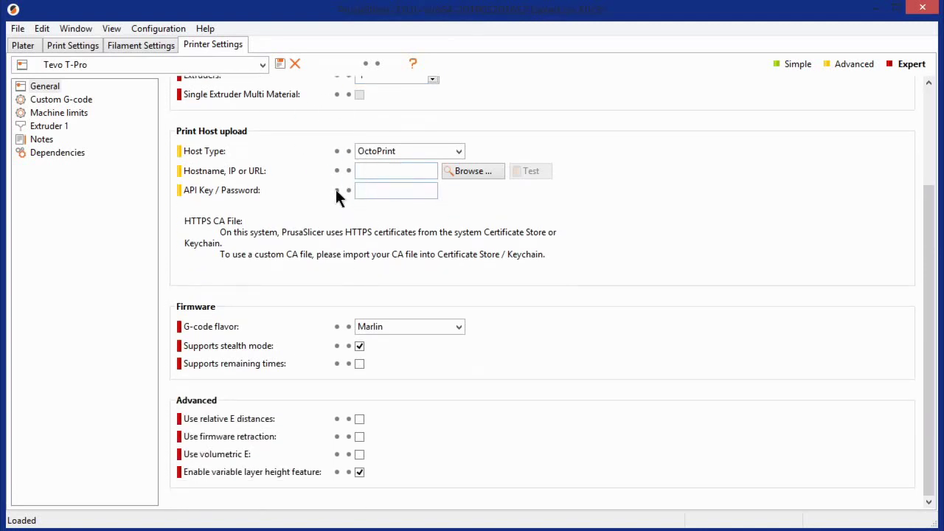
# - Review the printer's Custom G-code and Machine limits, then view the print Layers and perimeters
pyautogui.click(55, 100)
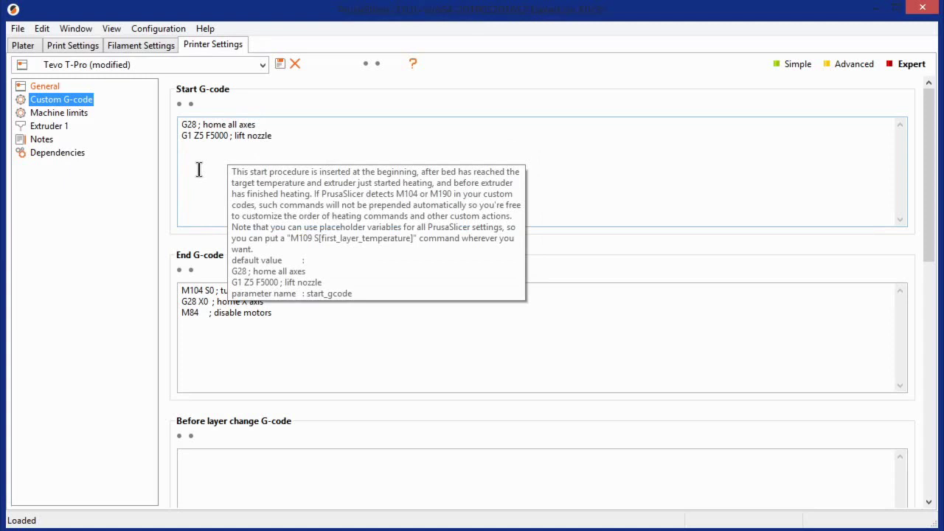
pyautogui.click(64, 115)
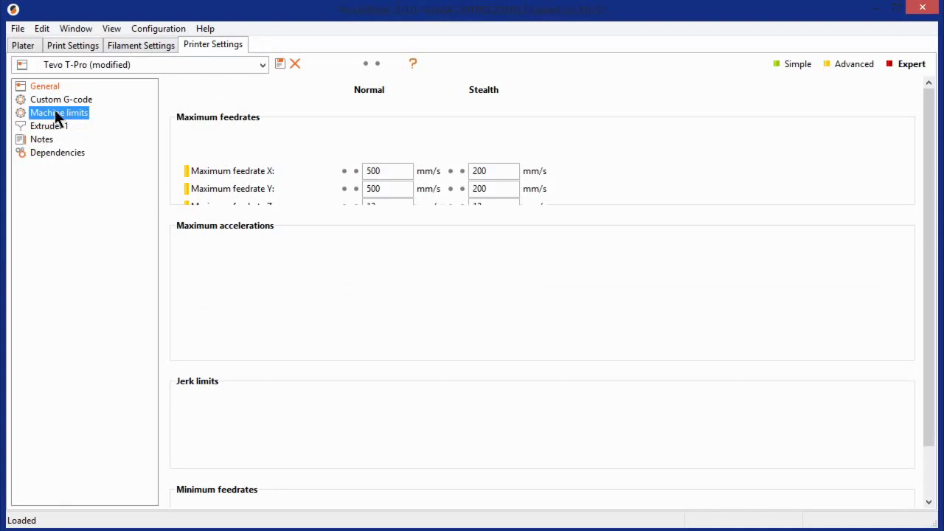
pyautogui.click(62, 43)
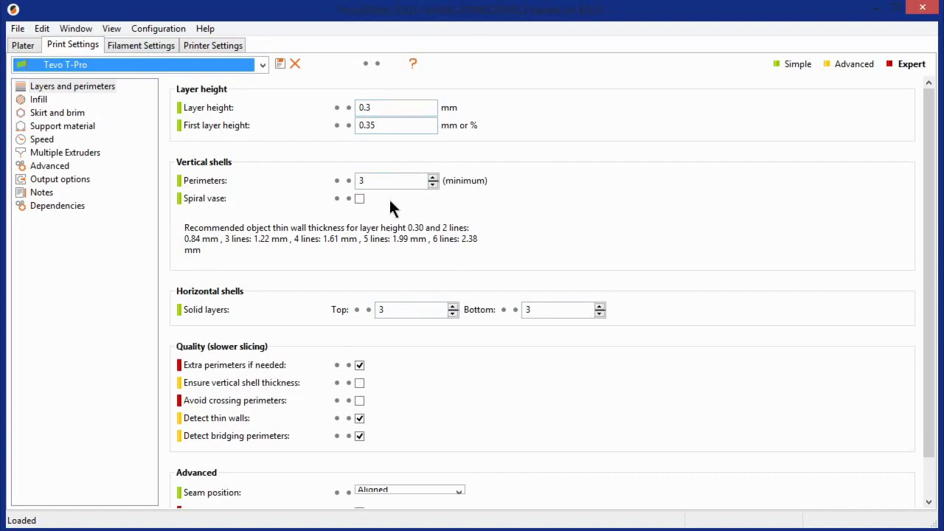
# - Set layer height to 0.16 mm and first layer height to 0.2 mm, keeping seam Aligned
pyautogui.click(369, 108)
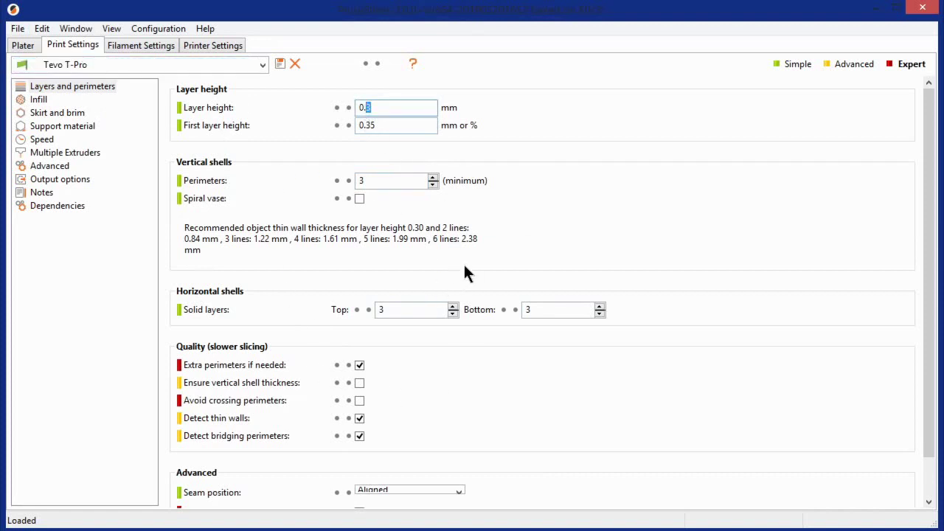
pyautogui.write('16')
pyautogui.moveTo(376, 129); pyautogui.dragTo(364, 127)
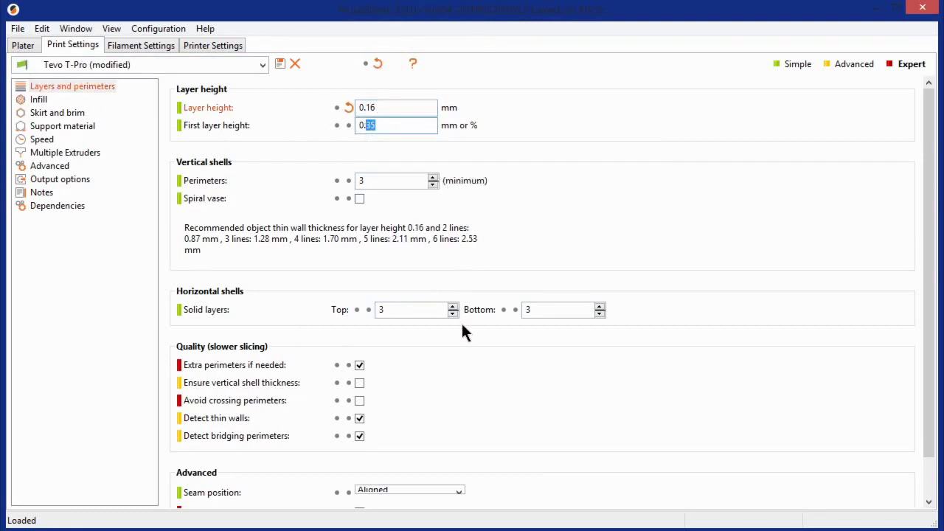
pyautogui.write('2')
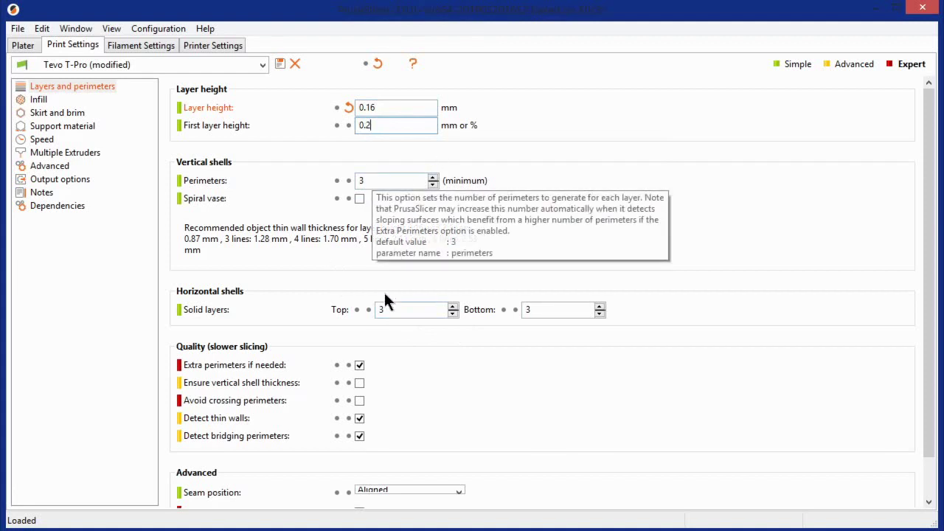
pyautogui.scroll(-1, 372, 317)
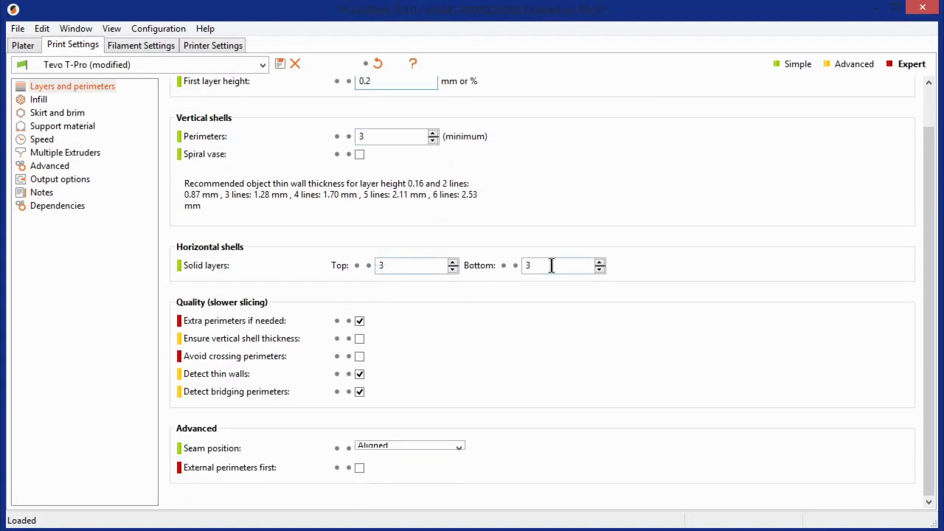
pyautogui.click(425, 442)
pyautogui.click(377, 501)
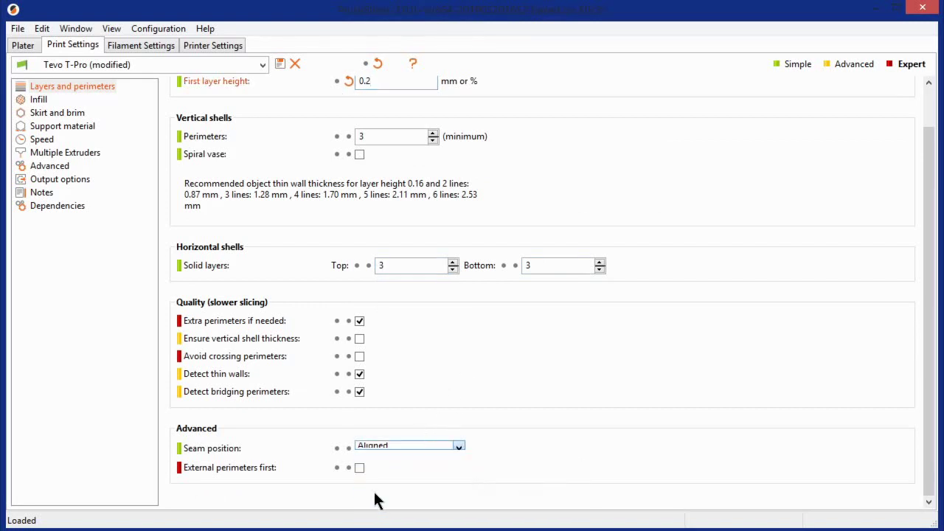
# - Keep Stars as the infill pattern and view the Skirt and brim settings
pyautogui.click(26, 96)
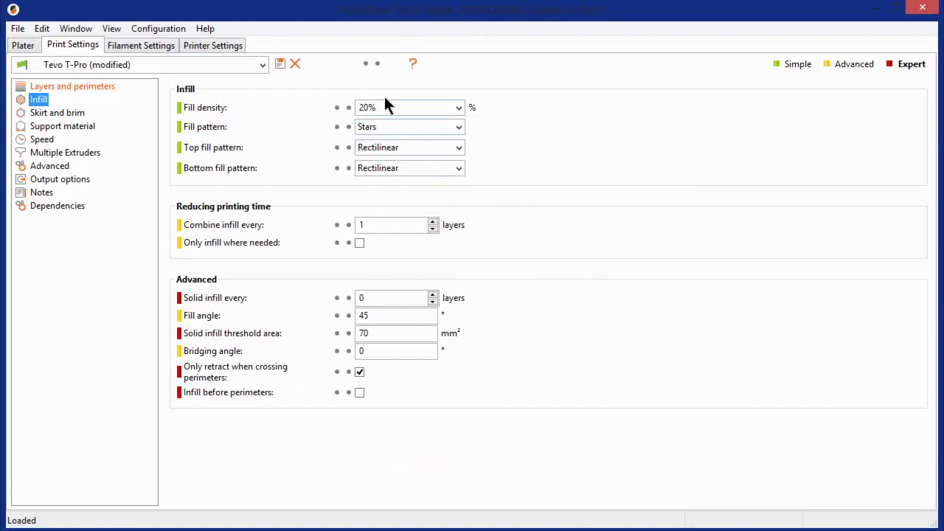
pyautogui.click(395, 131)
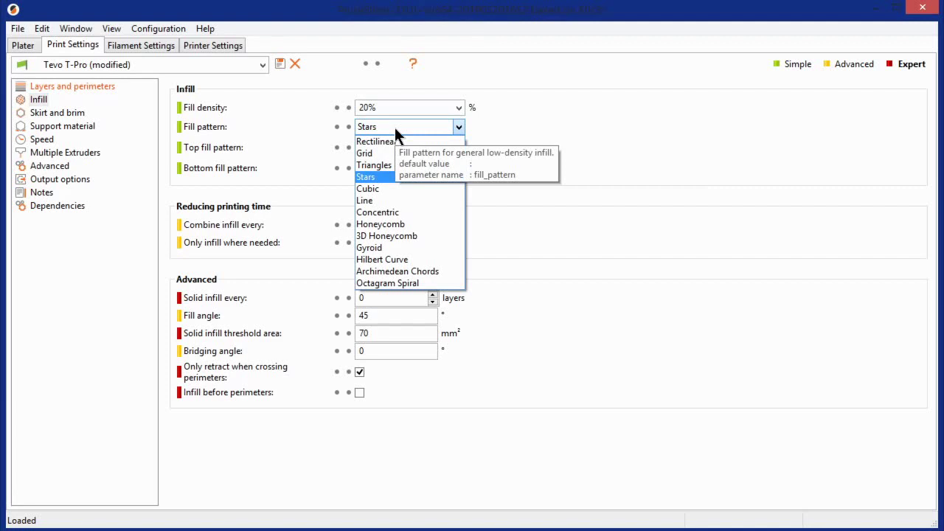
pyautogui.click(393, 125)
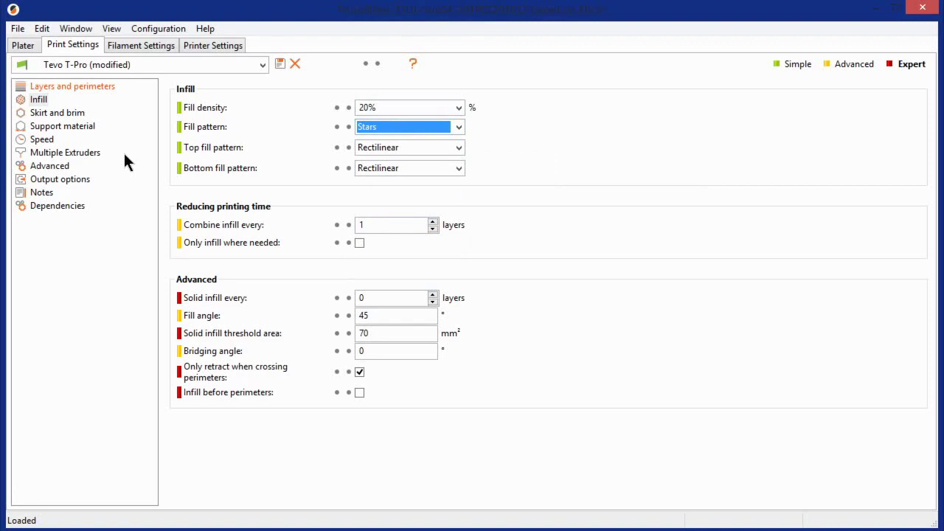
pyautogui.click(54, 112)
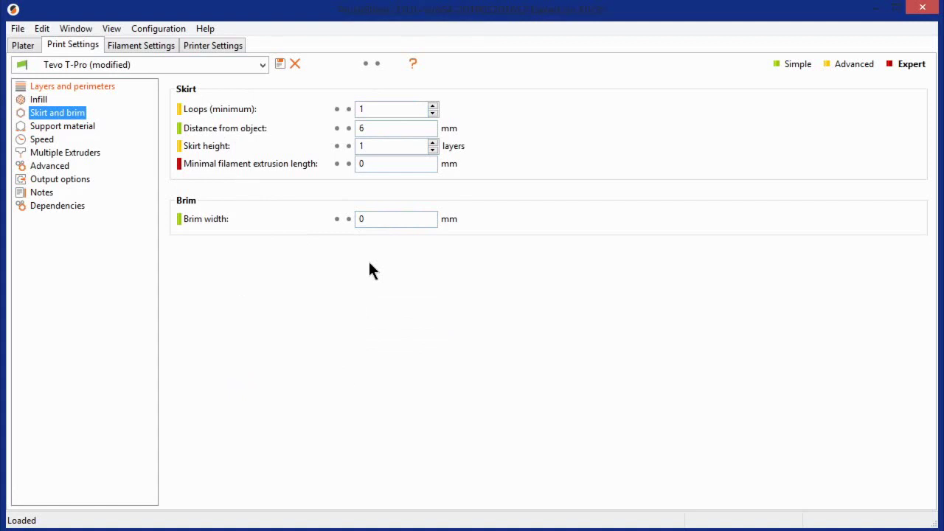
# - Glance at the Plater and Window menu, then view the print's Support material page
pyautogui.click(21, 46)
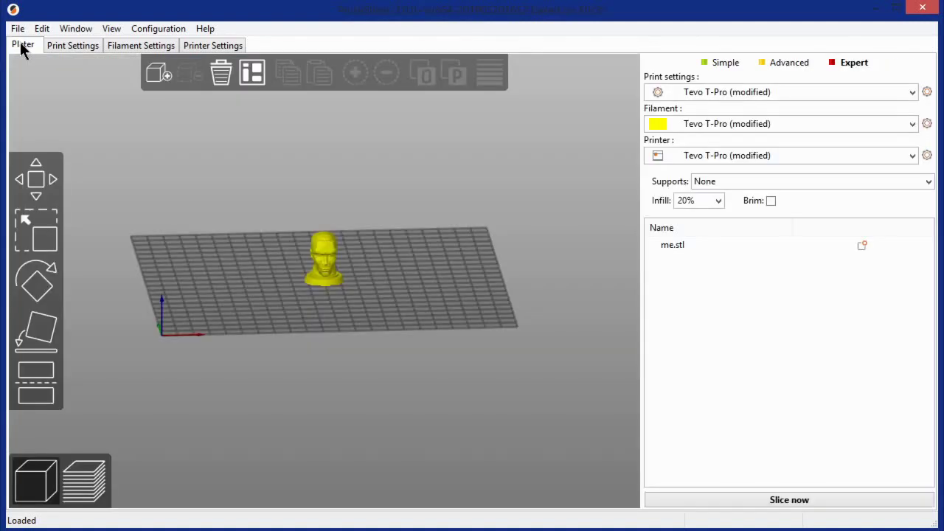
pyautogui.click(61, 28)
pyautogui.click(38, 30)
pyautogui.click(66, 45)
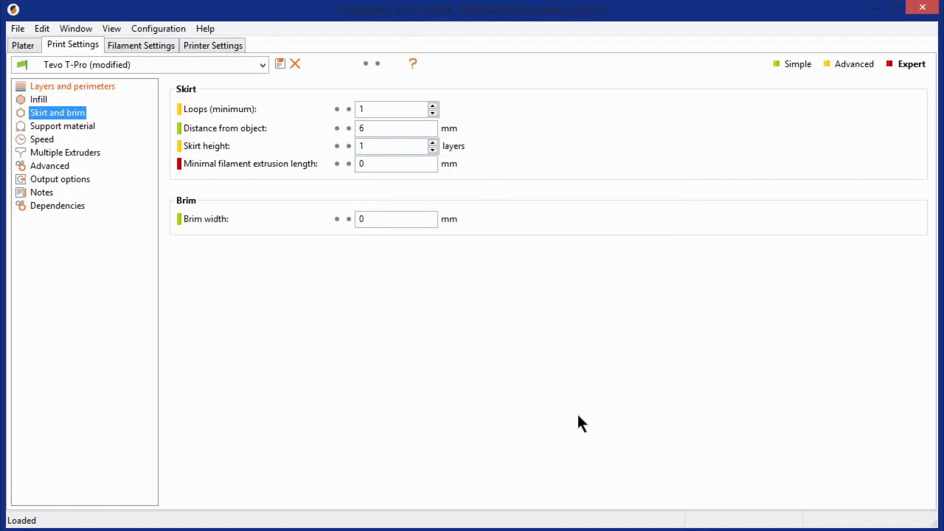
pyautogui.click(59, 126)
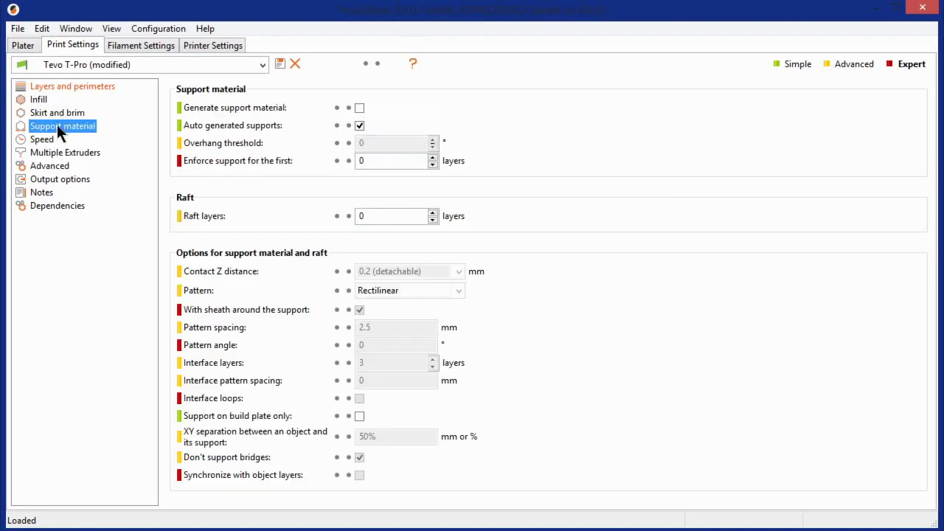
# - Enable supports with 3 raft layers, 0.2 (detachable) contact Z distance, build-plate-only off
pyautogui.click(359, 108)
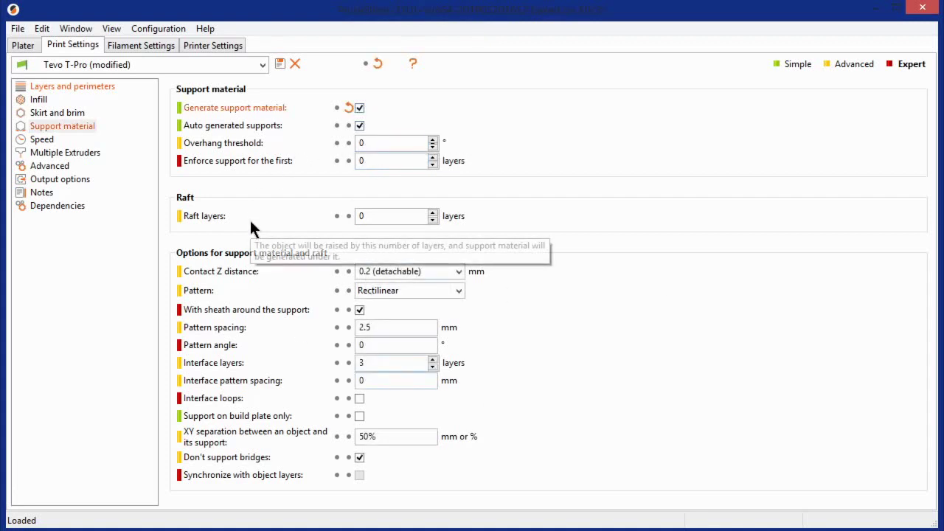
pyautogui.click(432, 213)
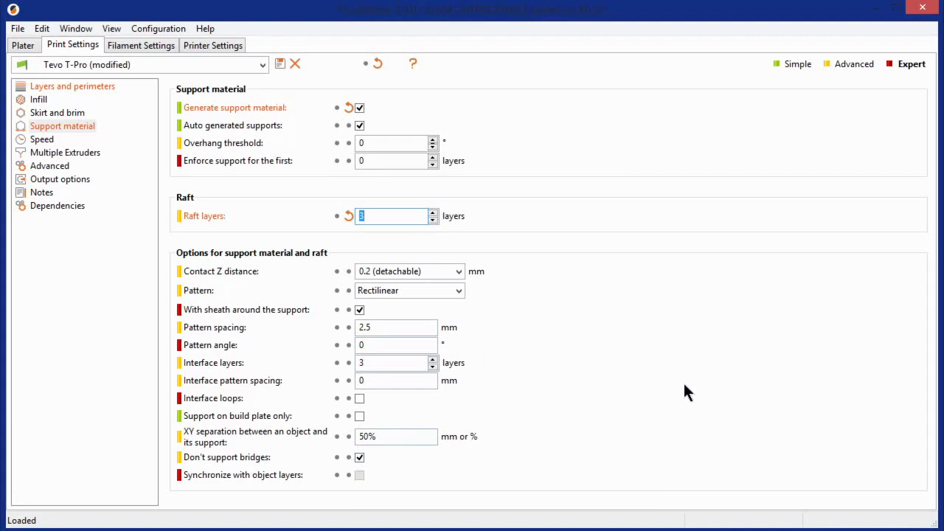
pyautogui.click(459, 272)
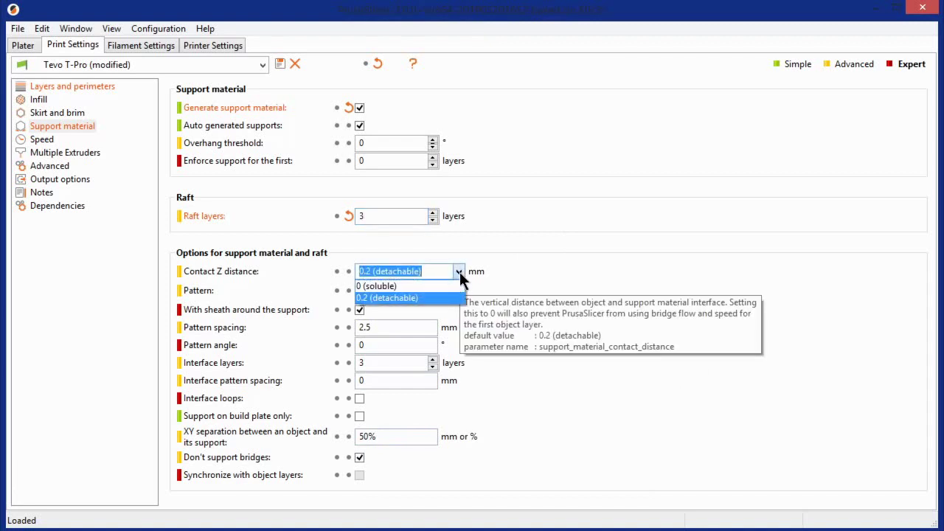
pyautogui.click(423, 298)
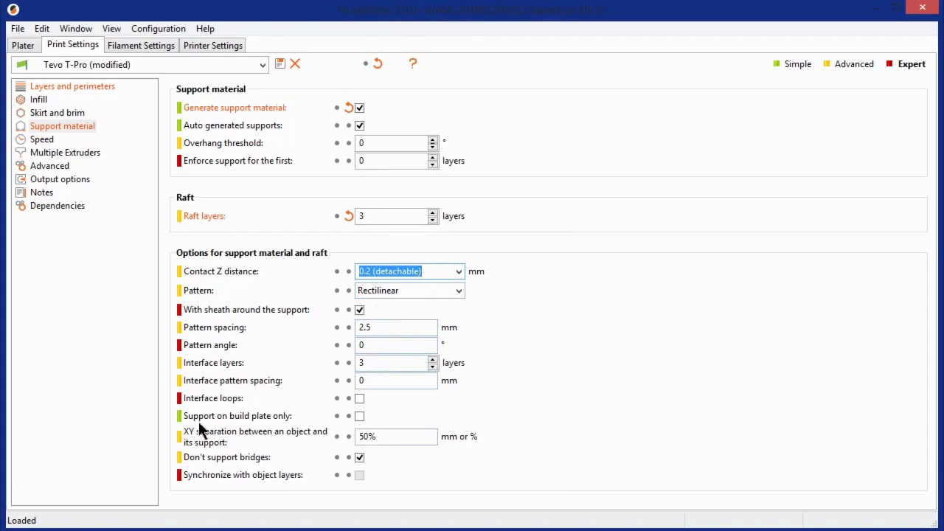
pyautogui.click(360, 416)
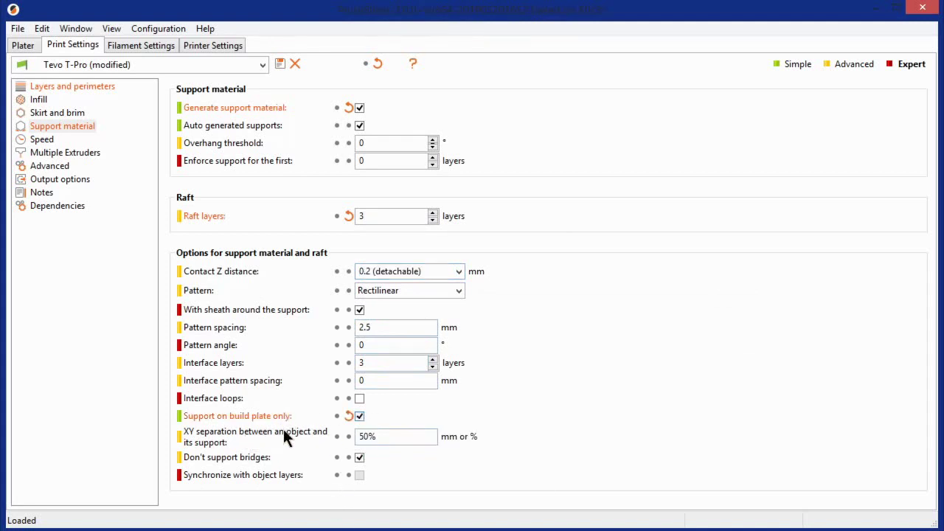
pyautogui.click(359, 416)
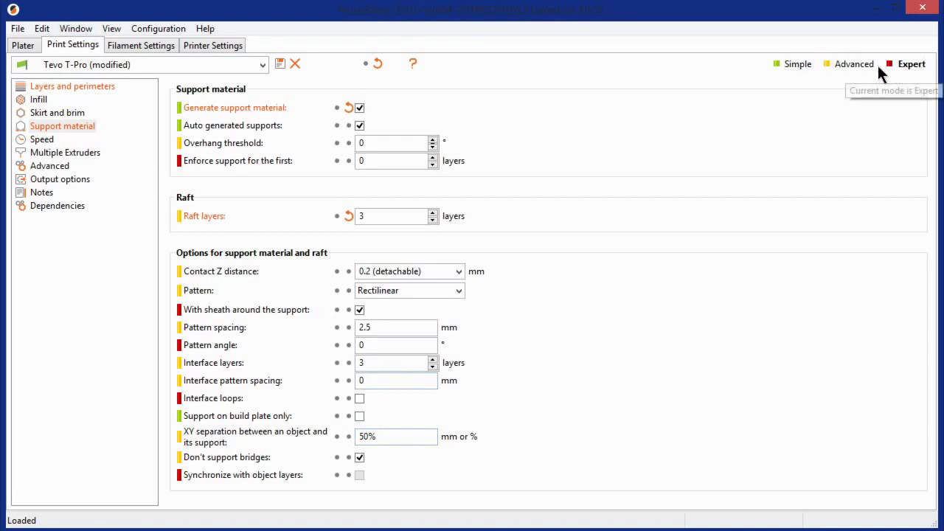
# - Step through Simple and Advanced to Expert mode, then view the print Speed settings
pyautogui.click(800, 63)
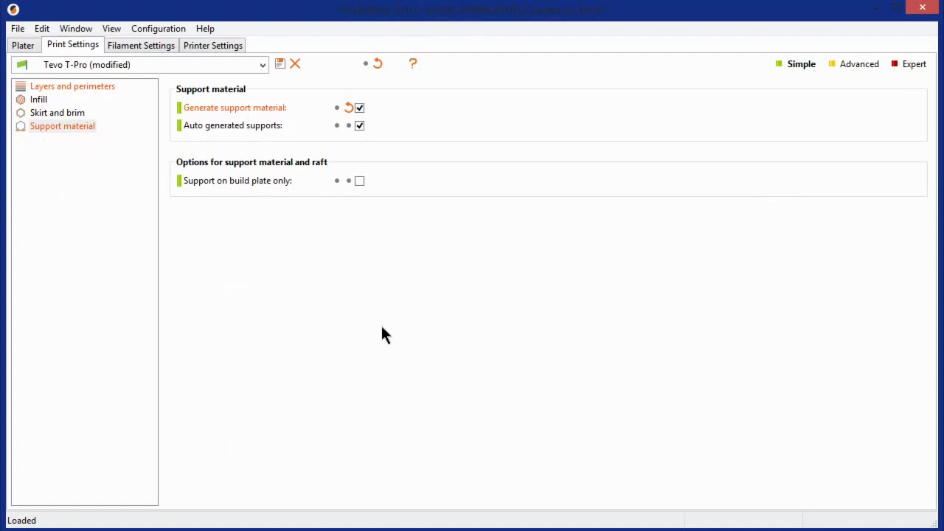
pyautogui.click(846, 62)
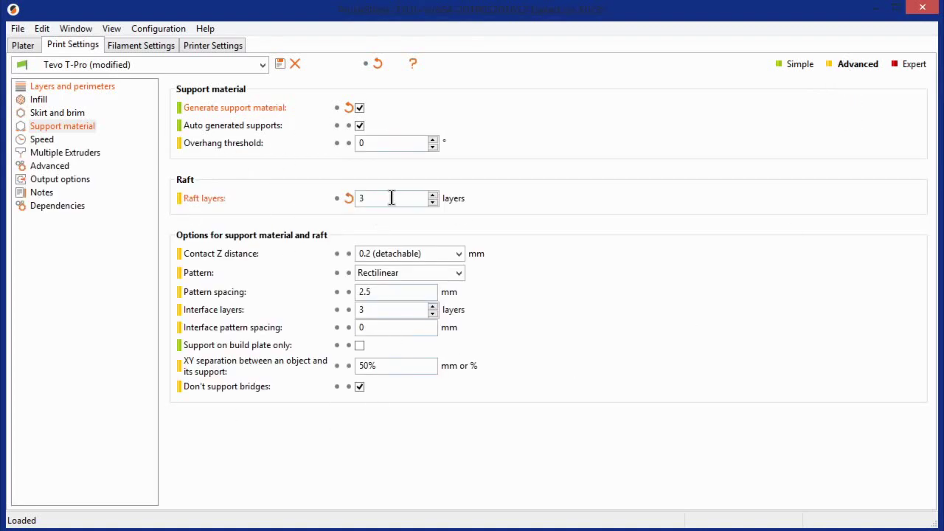
pyautogui.click(902, 63)
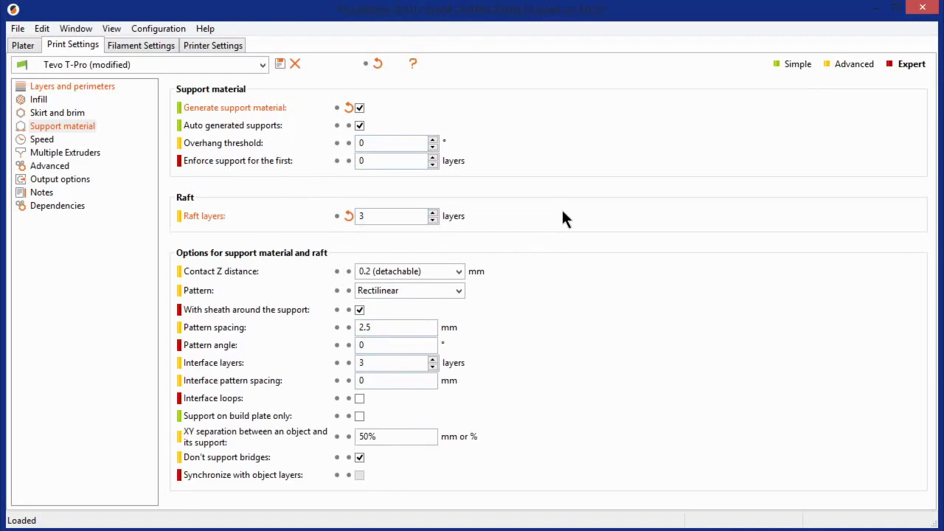
pyautogui.click(38, 141)
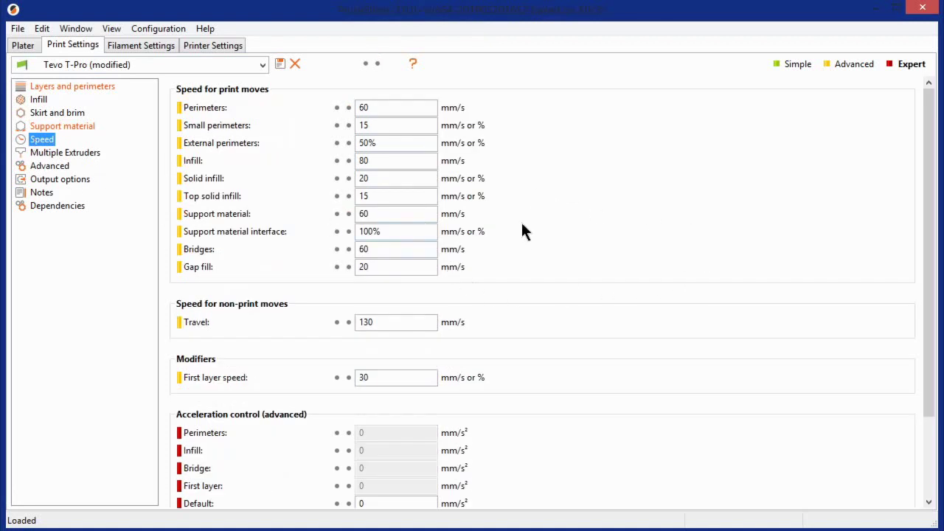
# - Lower the infill speed from 80 to 60 mm/s and view the Advanced extrusion widths
pyautogui.click(379, 160)
pyautogui.scroll(-2, 451, 273)
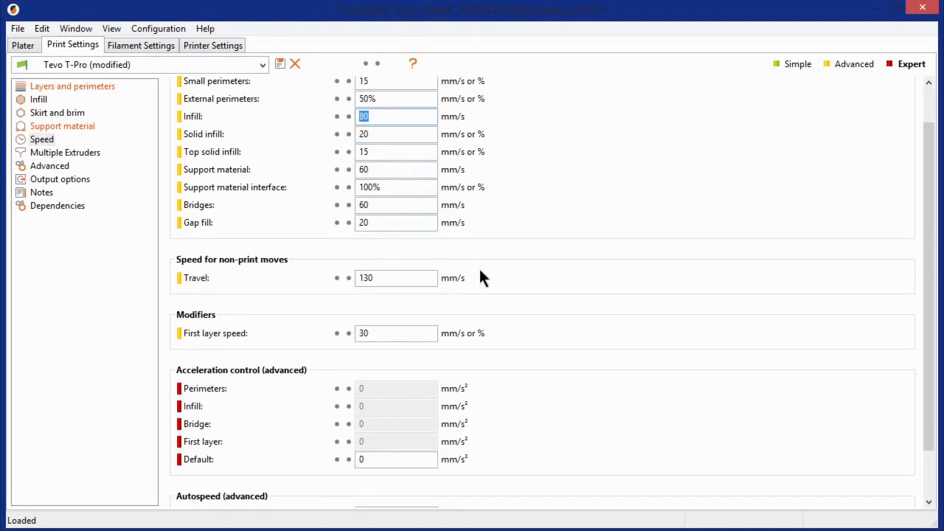
pyautogui.write('60')
pyautogui.scroll(-4, 635, 273)
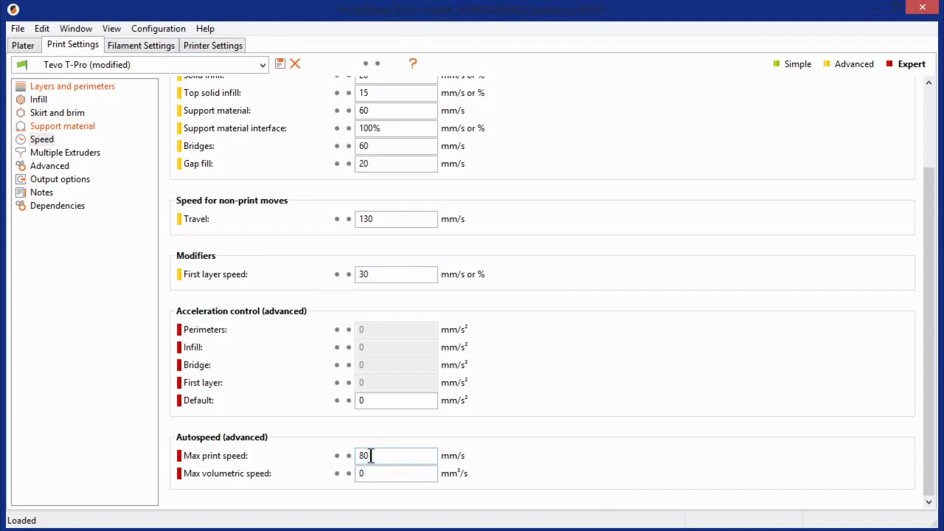
pyautogui.scroll(1, 273, 280)
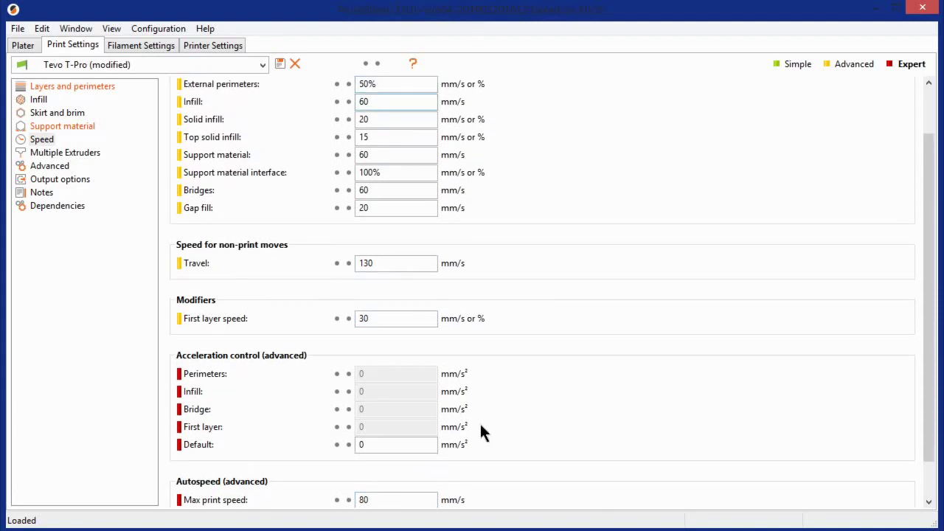
pyautogui.scroll(-1, 480, 421)
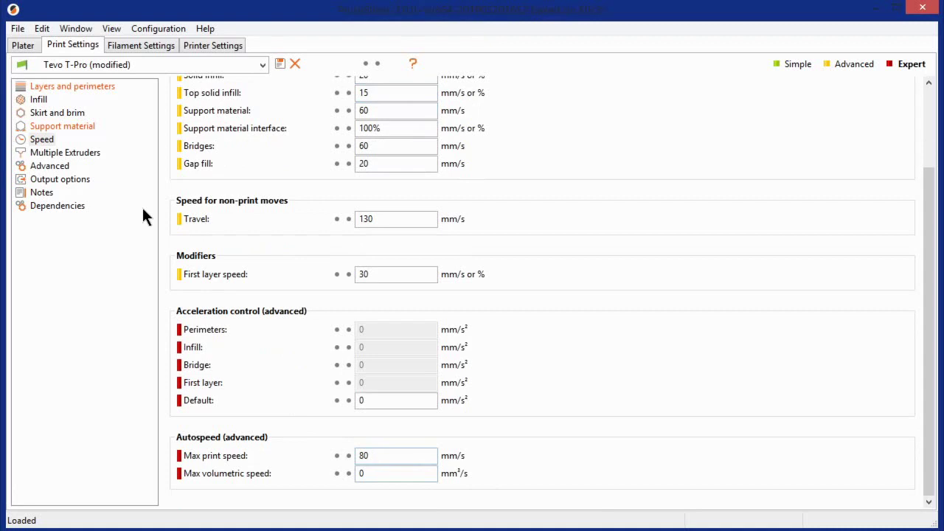
pyautogui.click(59, 167)
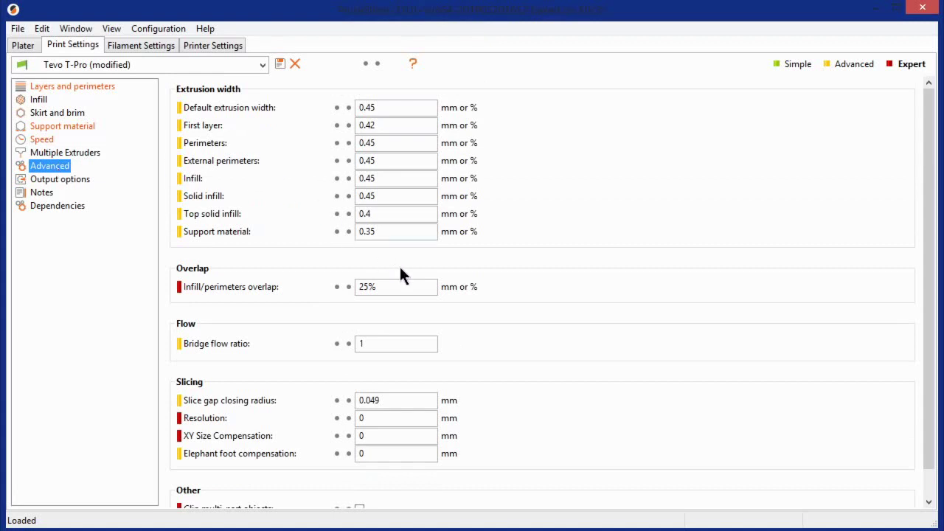
# - Inspect the extrusion width fields, toggle Simple then Expert mode, and view Output options
pyautogui.moveTo(310, 108)
pyautogui.moveTo(402, 194)
pyautogui.press('Tab')
pyautogui.scroll(-1, 643, 396)
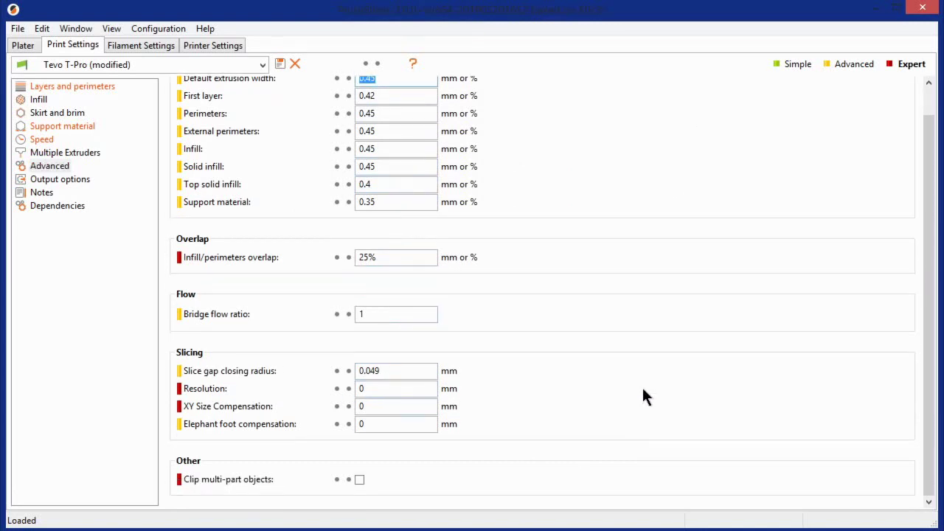
pyautogui.scroll(1, 642, 398)
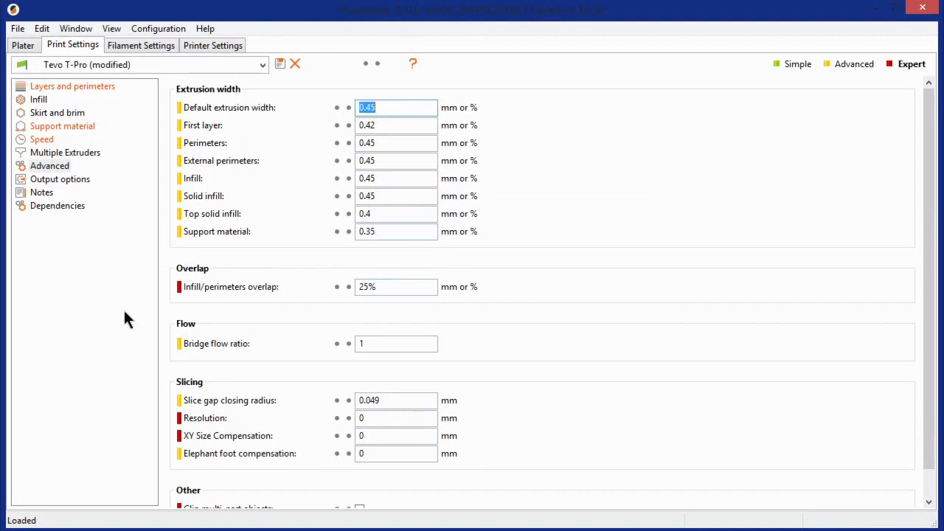
pyautogui.click(792, 64)
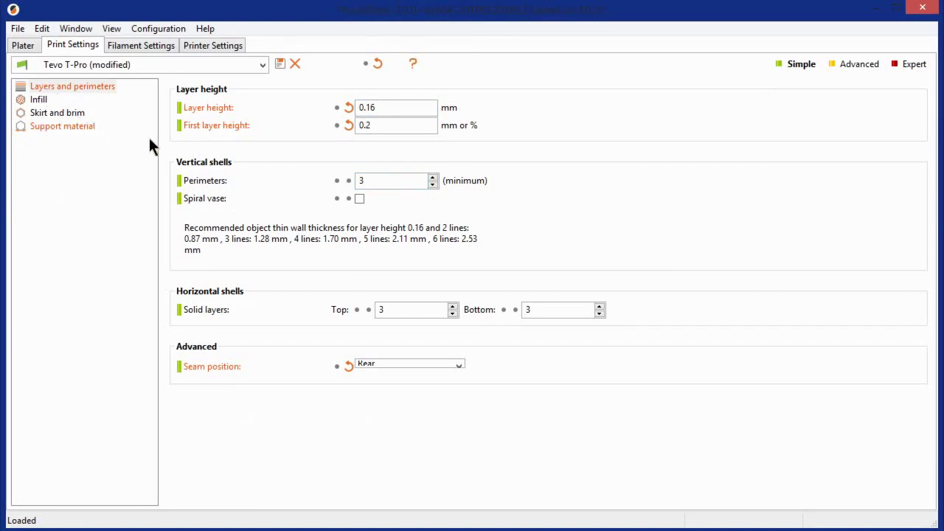
pyautogui.click(897, 64)
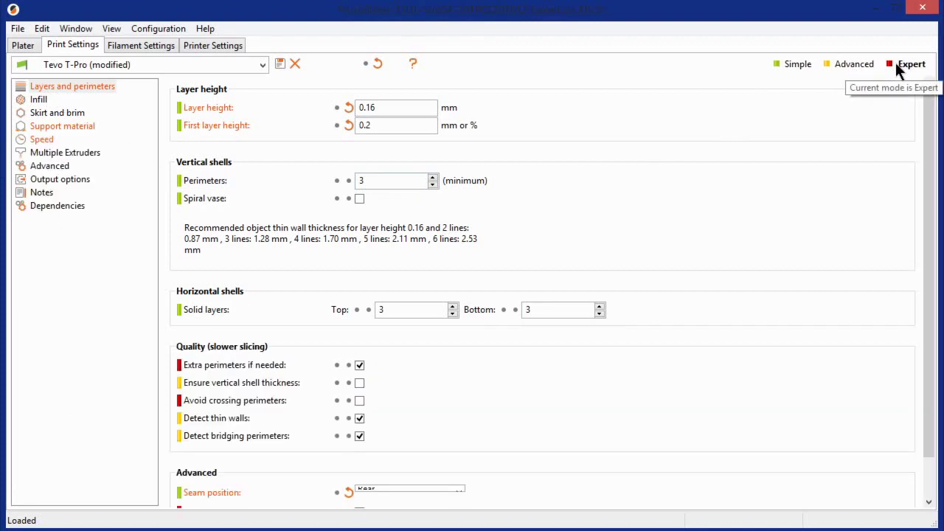
pyautogui.click(43, 181)
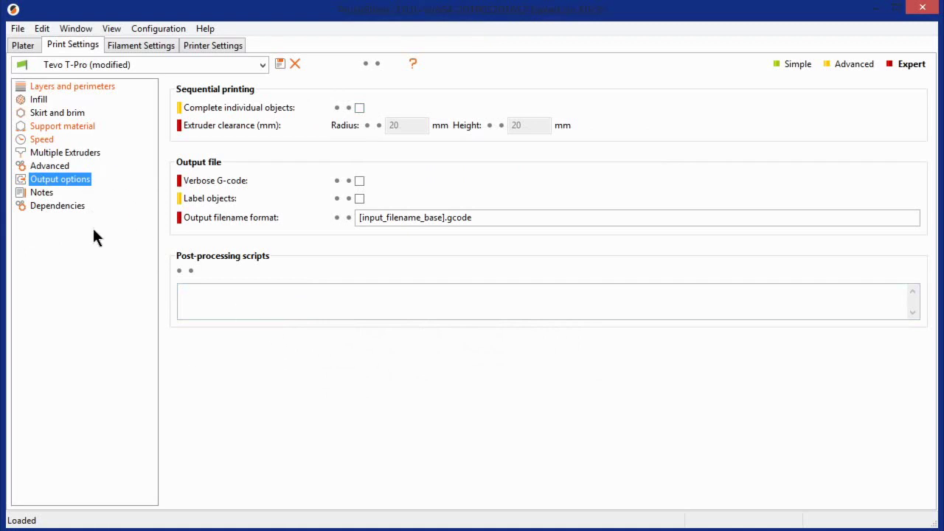
# - Select the enlarged head model on the Plater and slice it into 297 layers up to 32.28 mm
pyautogui.click(26, 48)
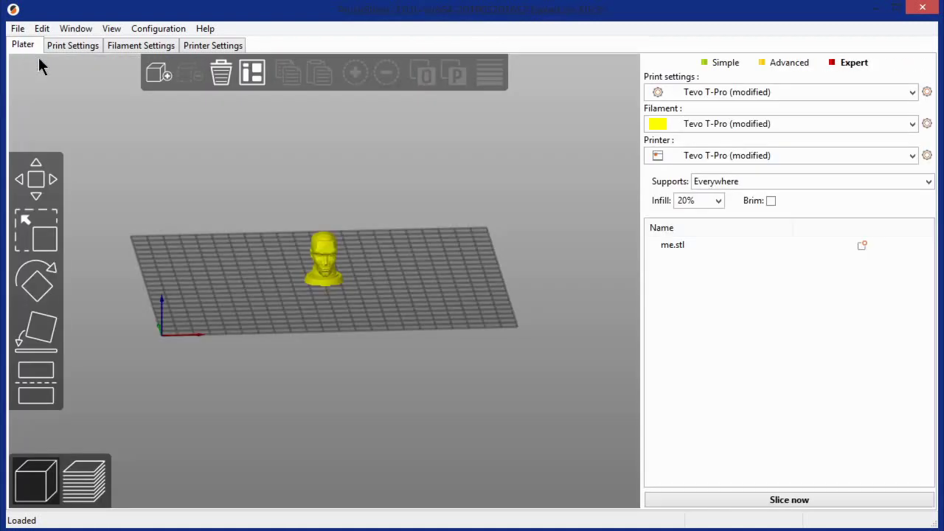
pyautogui.moveTo(232, 379); pyautogui.dragTo(236, 400, button='middle')
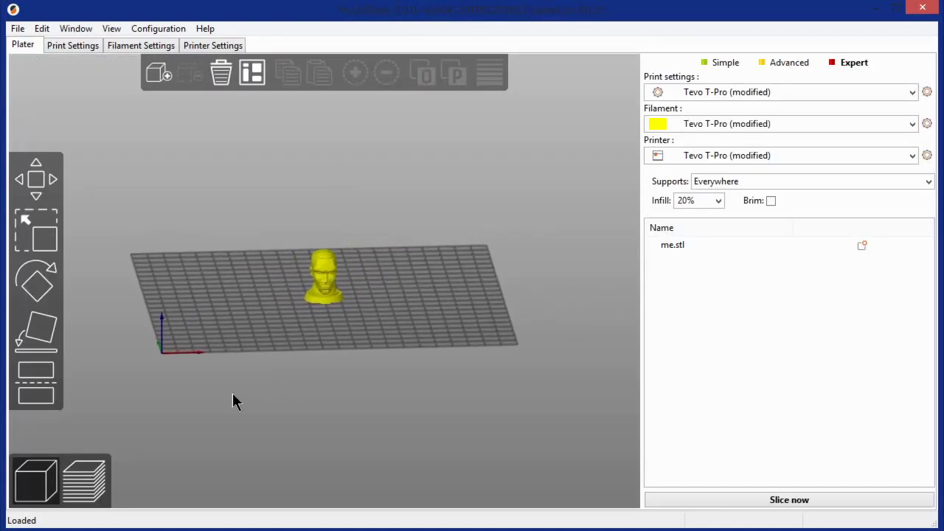
pyautogui.click(328, 293)
pyautogui.rightClick(324, 279)
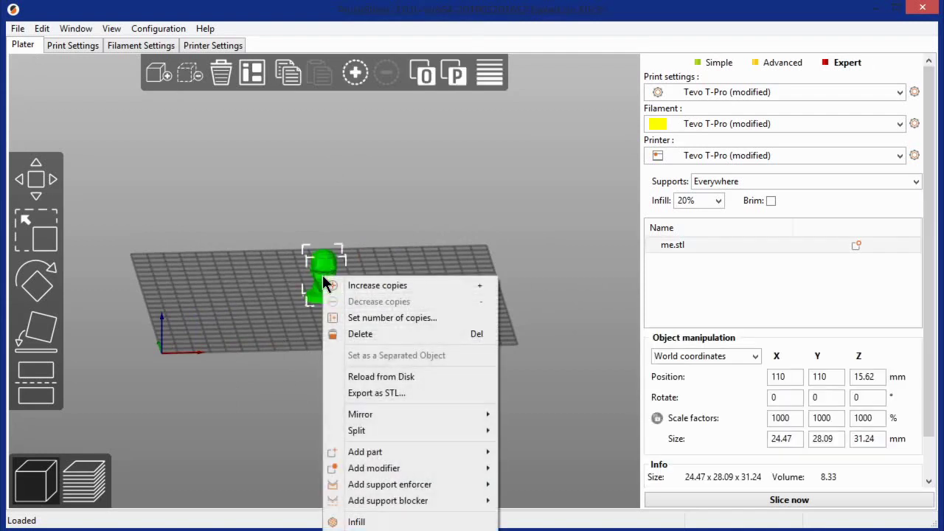
pyautogui.moveTo(447, 485)
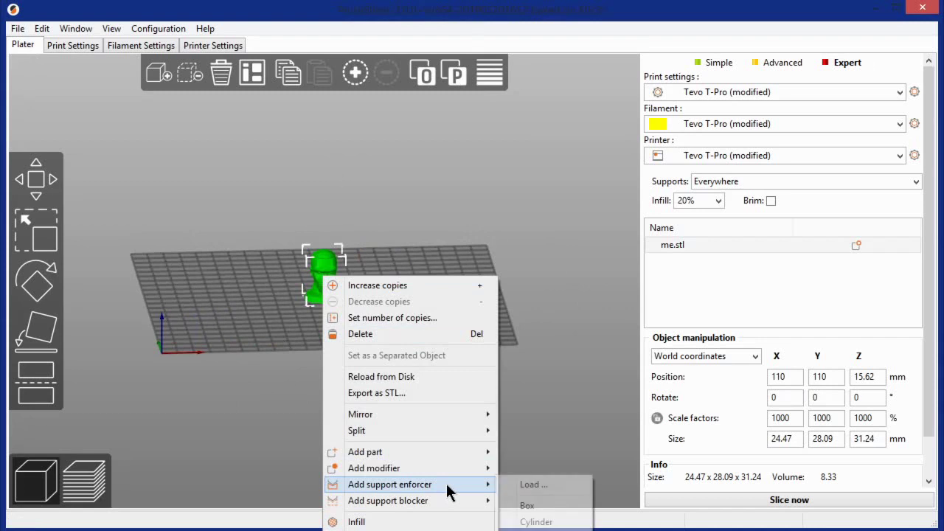
pyautogui.click(742, 506)
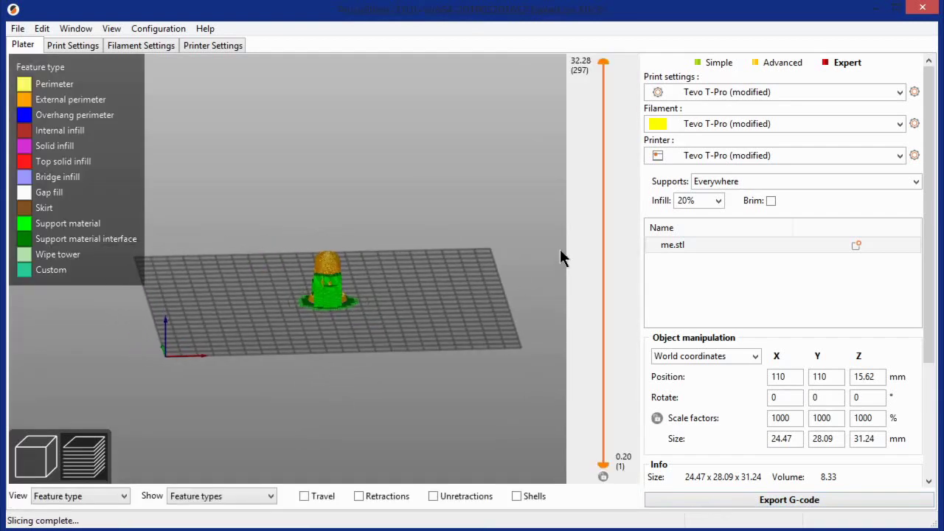
pyautogui.moveTo(313, 362); pyautogui.dragTo(333, 371)
pyautogui.scroll(8, 292, 285)
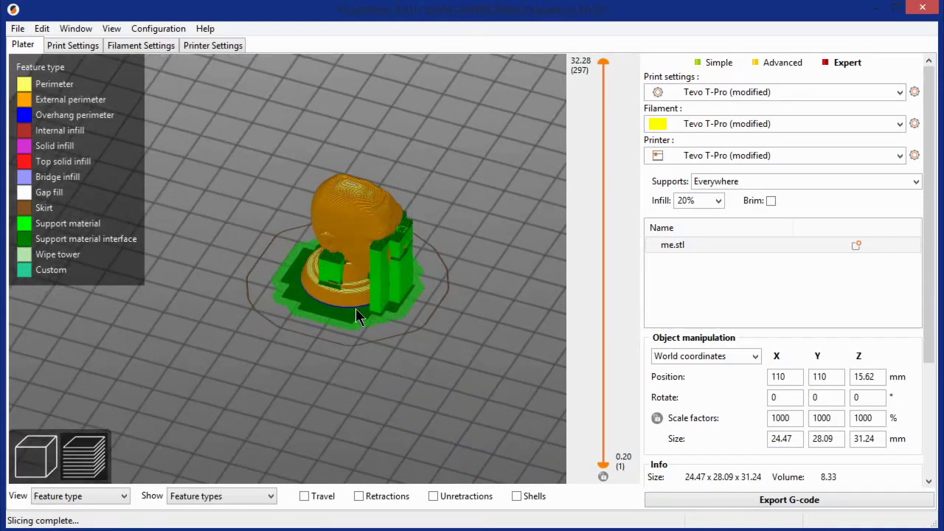
pyautogui.moveTo(457, 383); pyautogui.dragTo(348, 362)
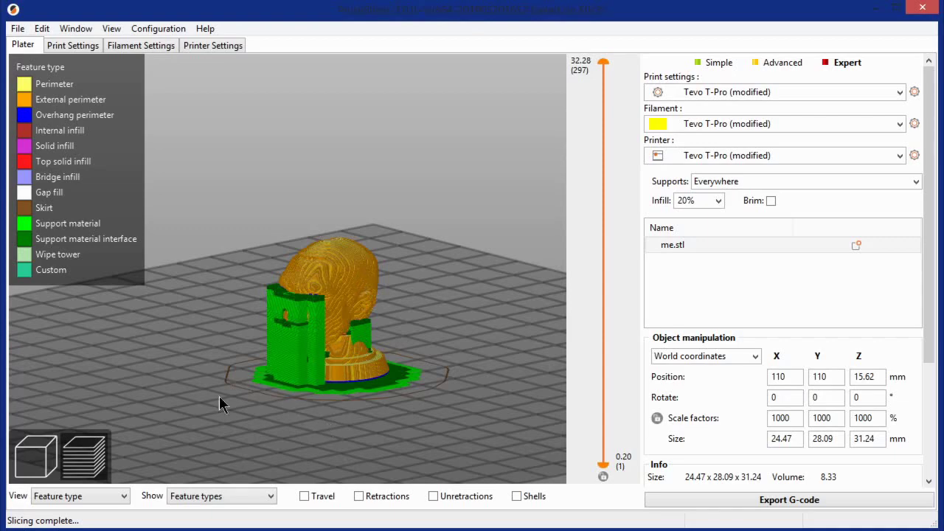
pyautogui.moveTo(237, 373); pyautogui.dragTo(354, 351)
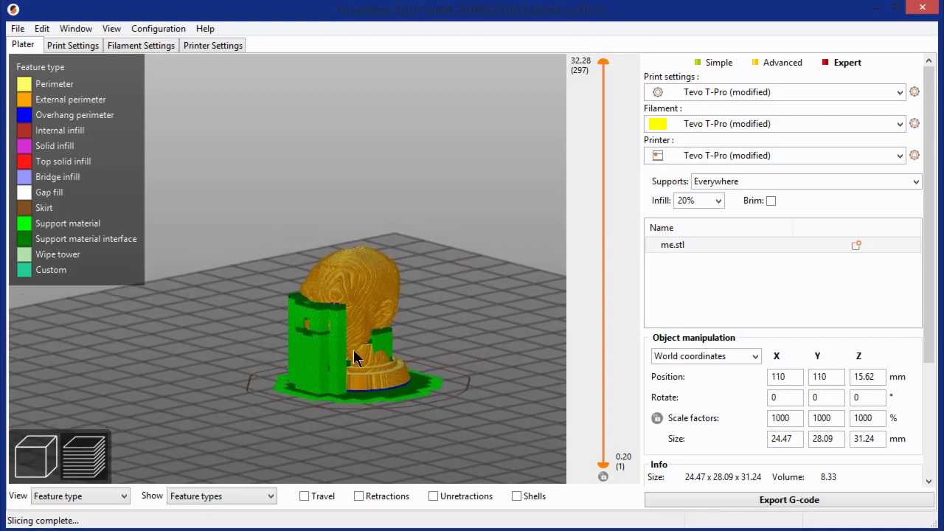
pyautogui.moveTo(495, 411); pyautogui.dragTo(325, 418)
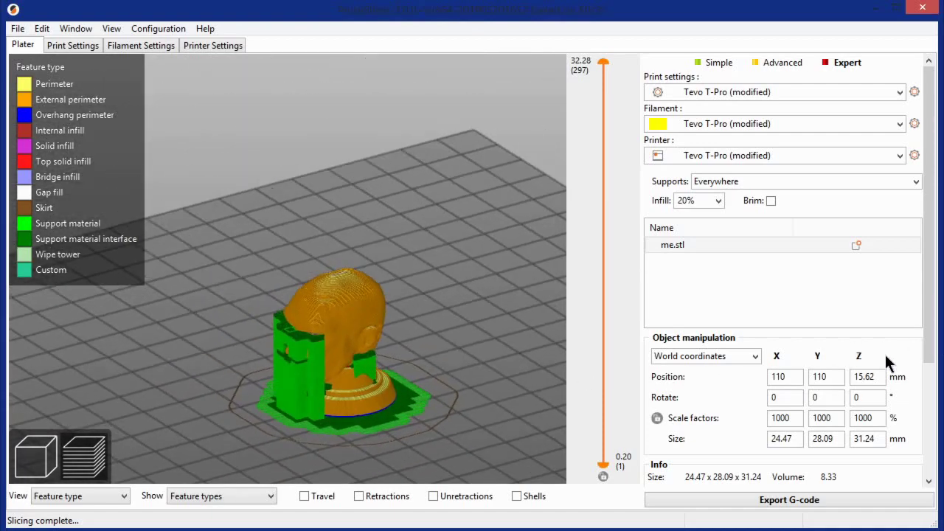